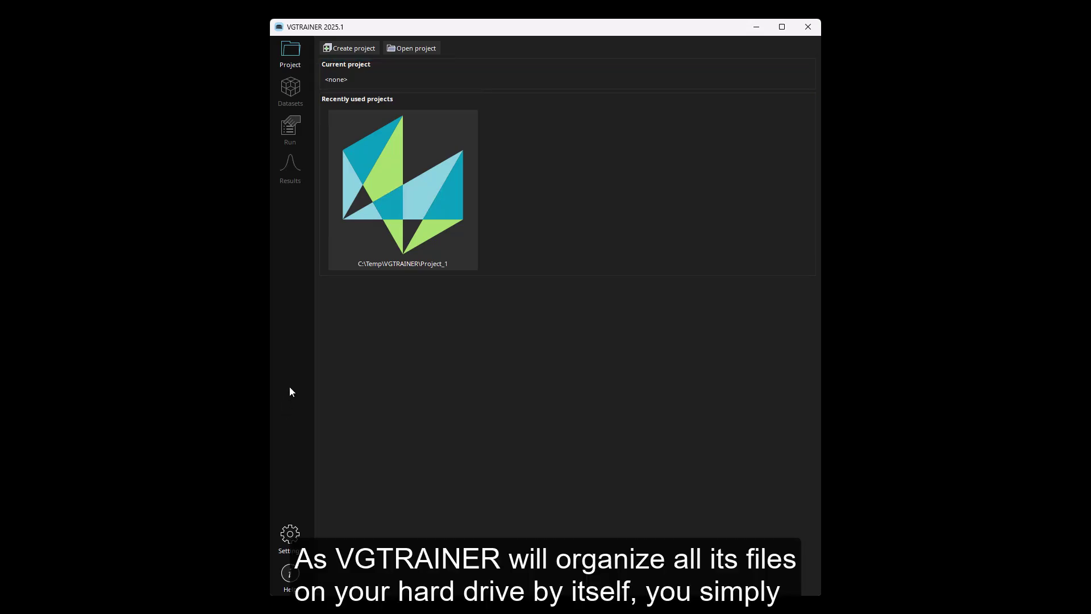
- Create a project stored in the existing directory New folder under C:\Temp\VGTRAINER
{"action": "left_click", "coordinate": [363, 48]}
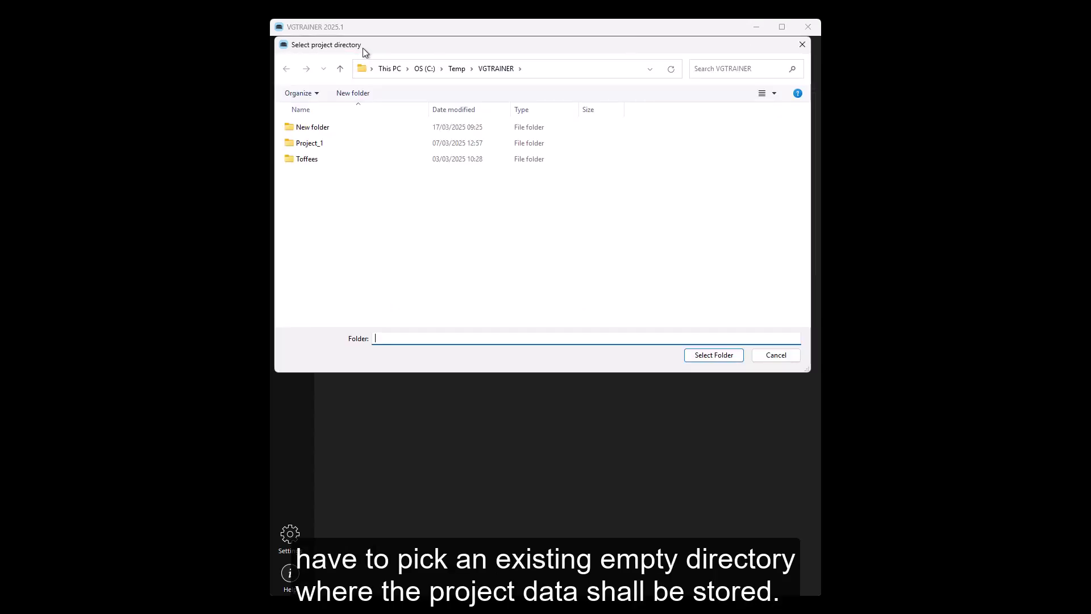
{"action": "left_click", "coordinate": [321, 128]}
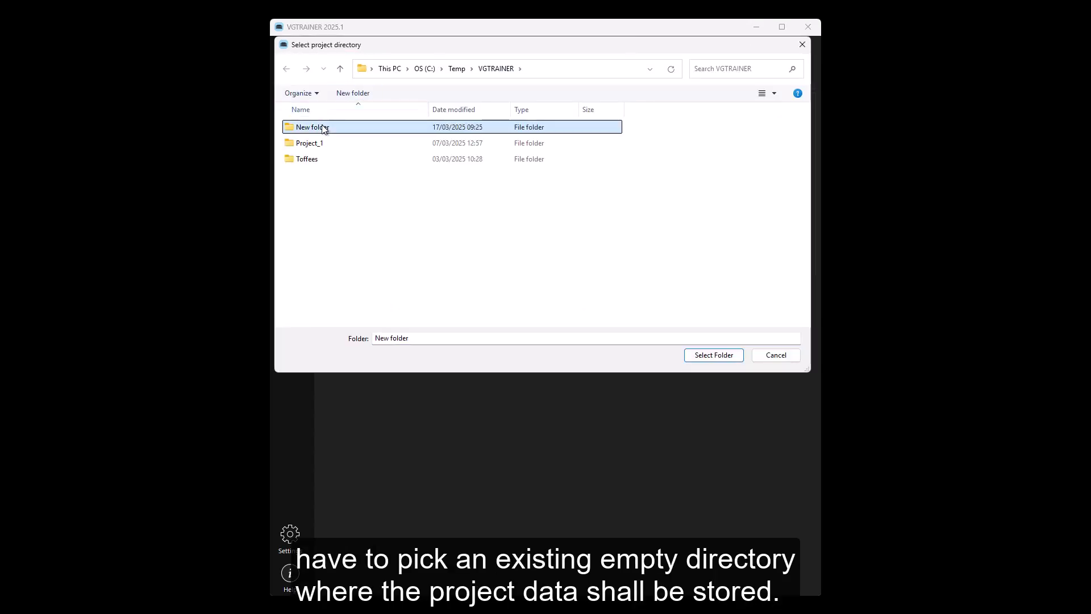
{"action": "left_click", "coordinate": [729, 356]}
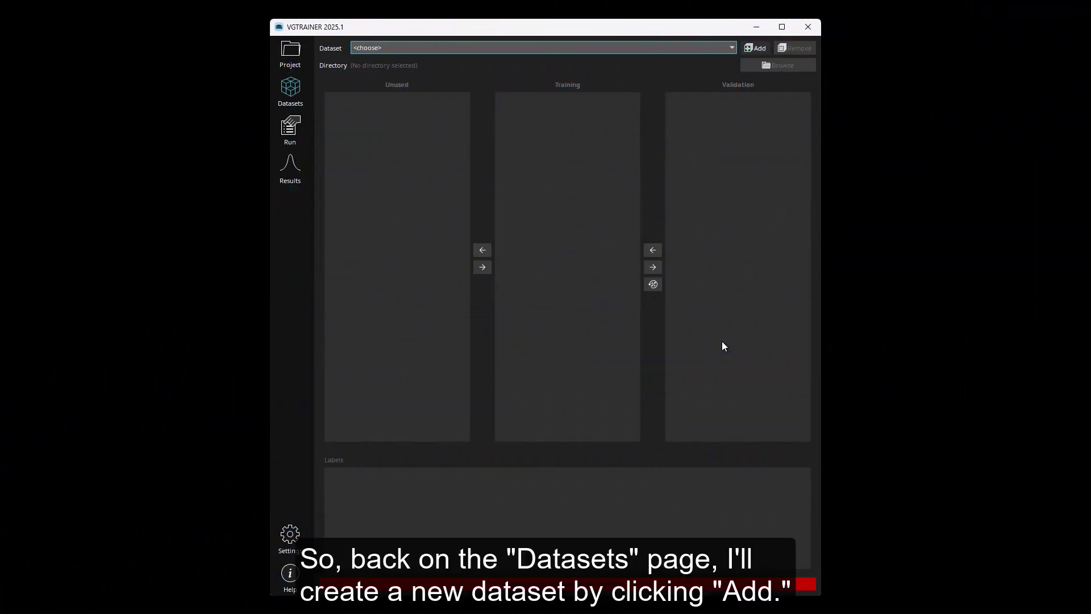
- Add a dataset to the project using the Toffees folder in C:\Temp\VGTRAINER as its directory
{"action": "left_click", "coordinate": [752, 48]}
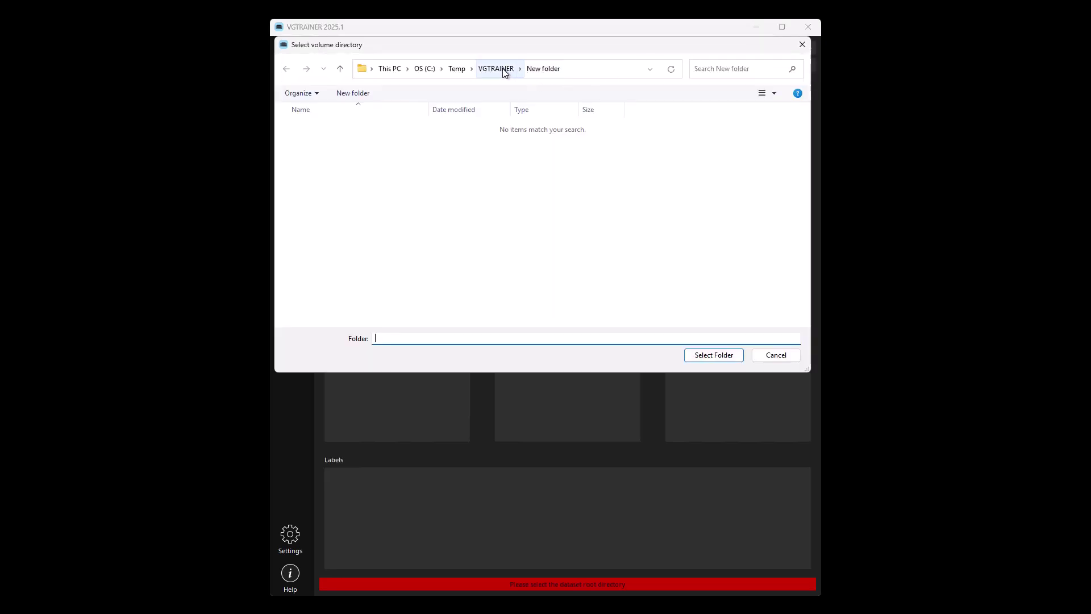
{"action": "left_click", "coordinate": [495, 69]}
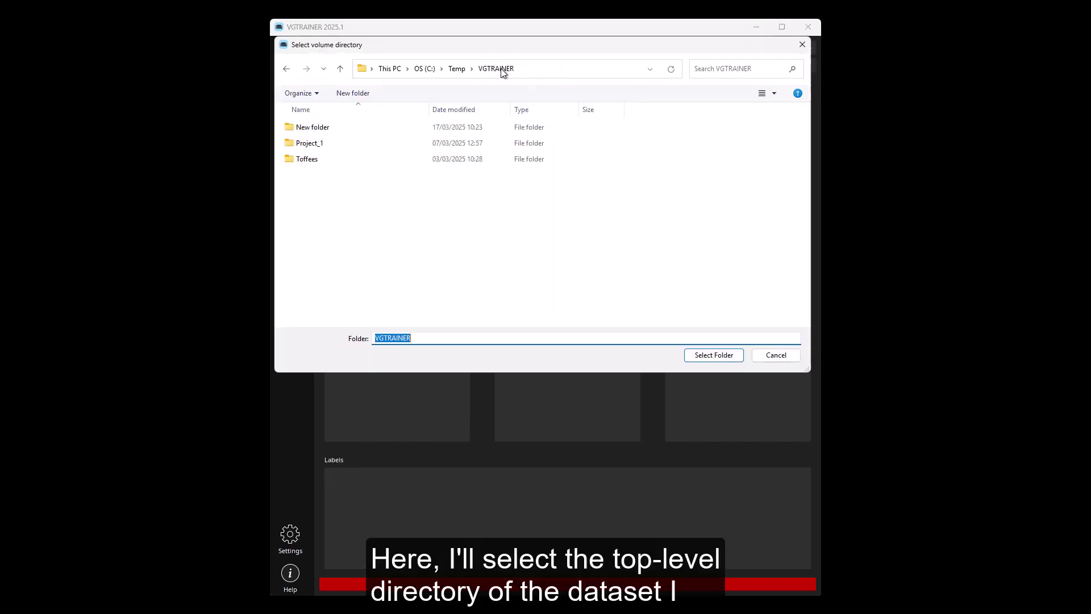
{"action": "left_click", "coordinate": [313, 164]}
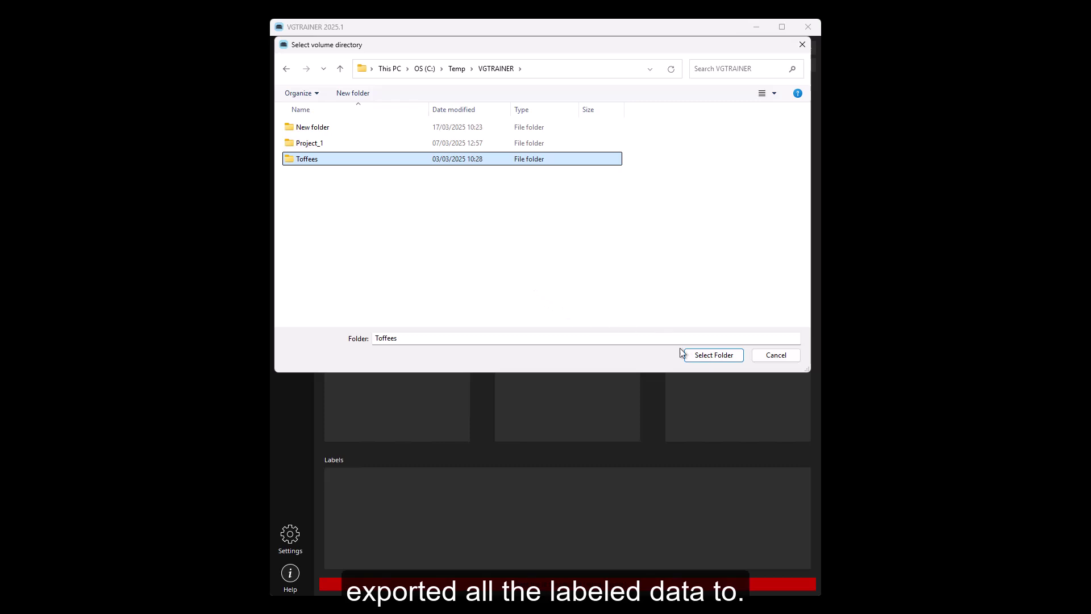
{"action": "left_click", "coordinate": [703, 358]}
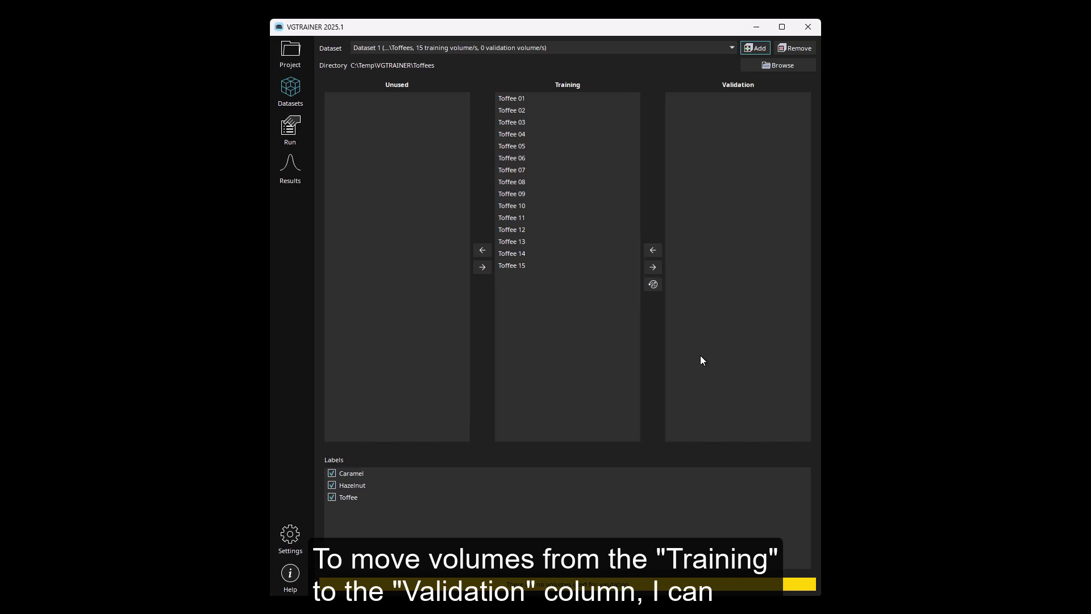
- Move Toffee 14 from training to validation, and have the volumes distributed automatically between the two sets
{"action": "left_click", "coordinate": [517, 254]}
{"action": "left_click", "coordinate": [654, 267]}
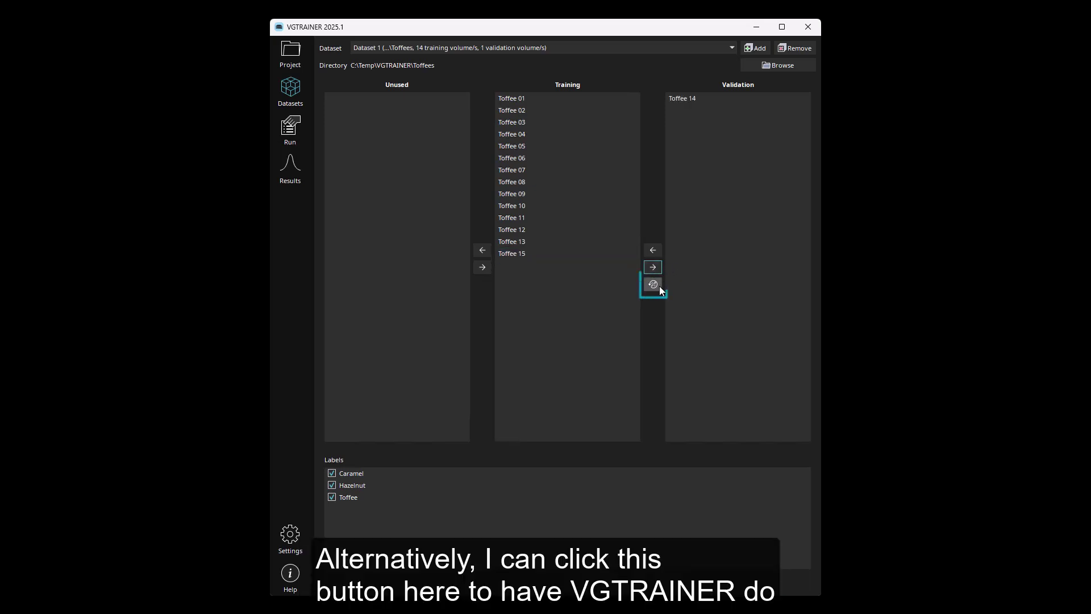
{"action": "left_click", "coordinate": [657, 287]}
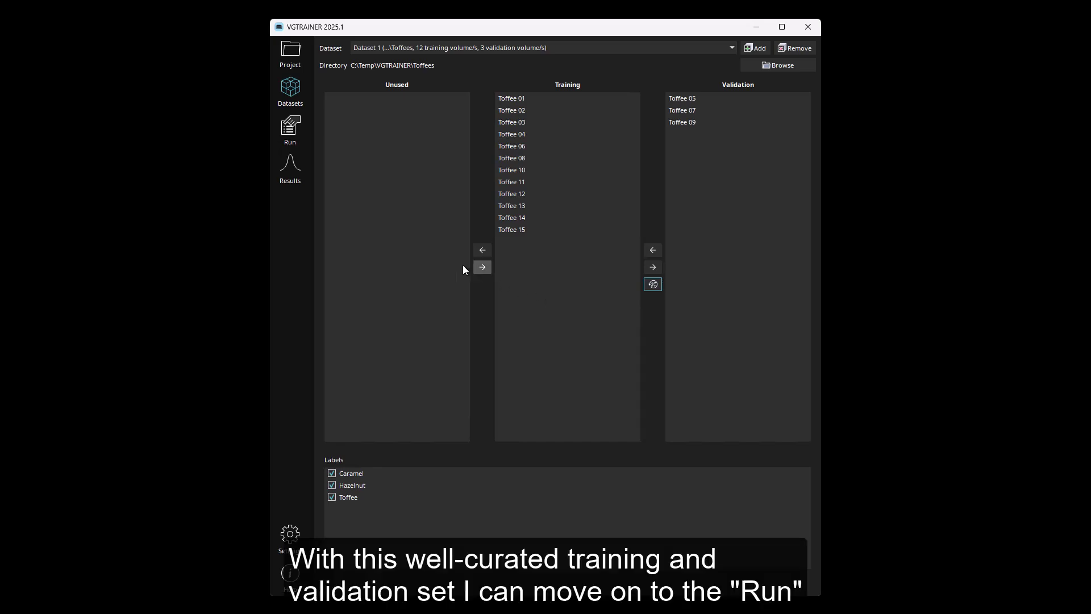
- Load default_preset.json from the VGTRAINER folder as the preset for the training run
{"action": "left_click", "coordinate": [293, 133]}
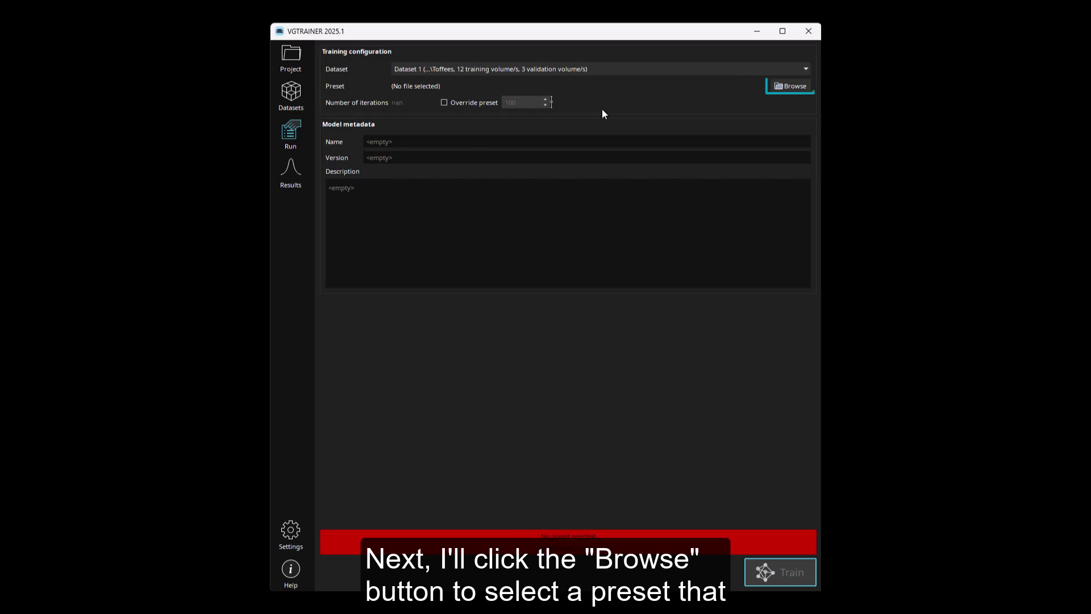
{"action": "left_click", "coordinate": [790, 87]}
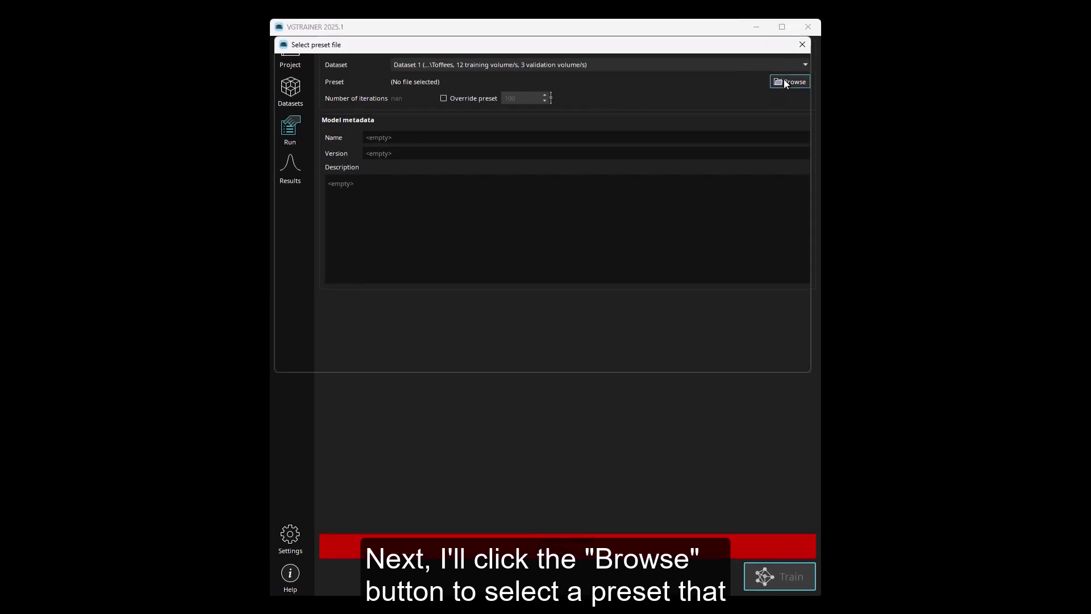
{"action": "left_click", "coordinate": [494, 69]}
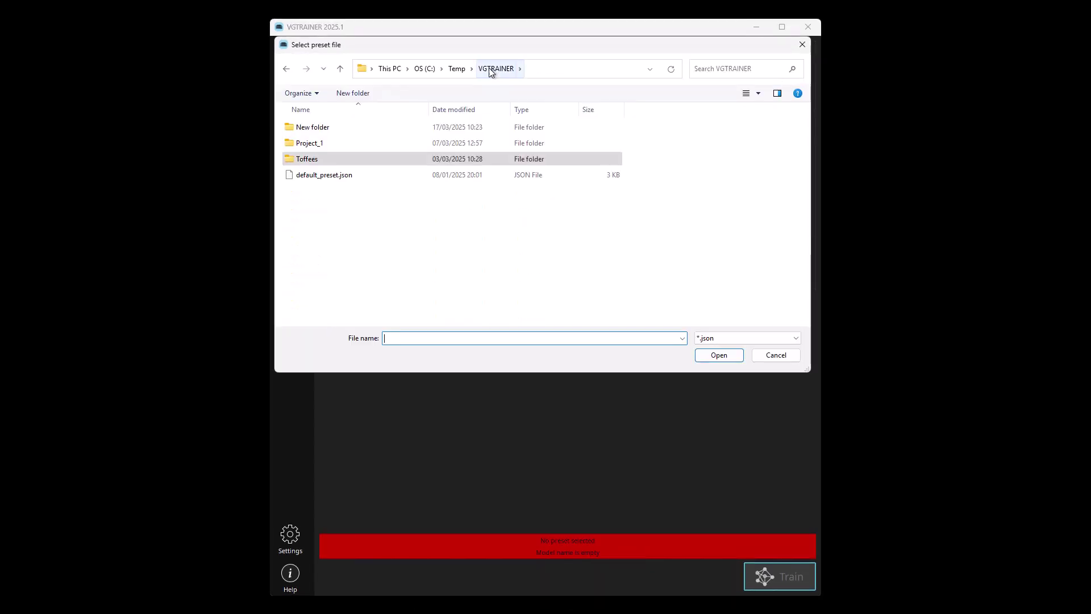
{"action": "left_click", "coordinate": [345, 175]}
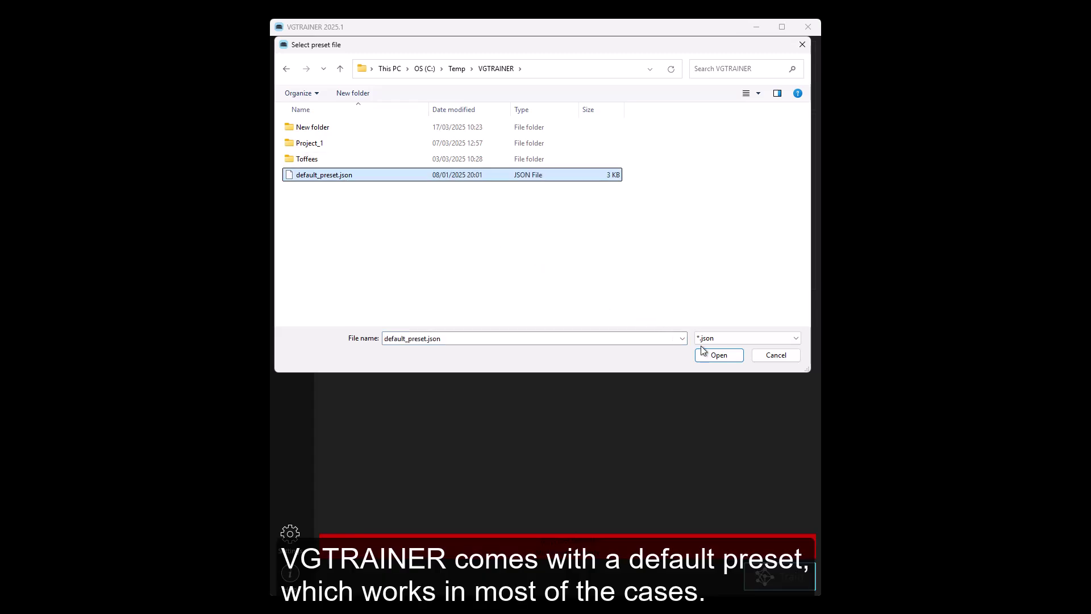
{"action": "left_click", "coordinate": [719, 355]}
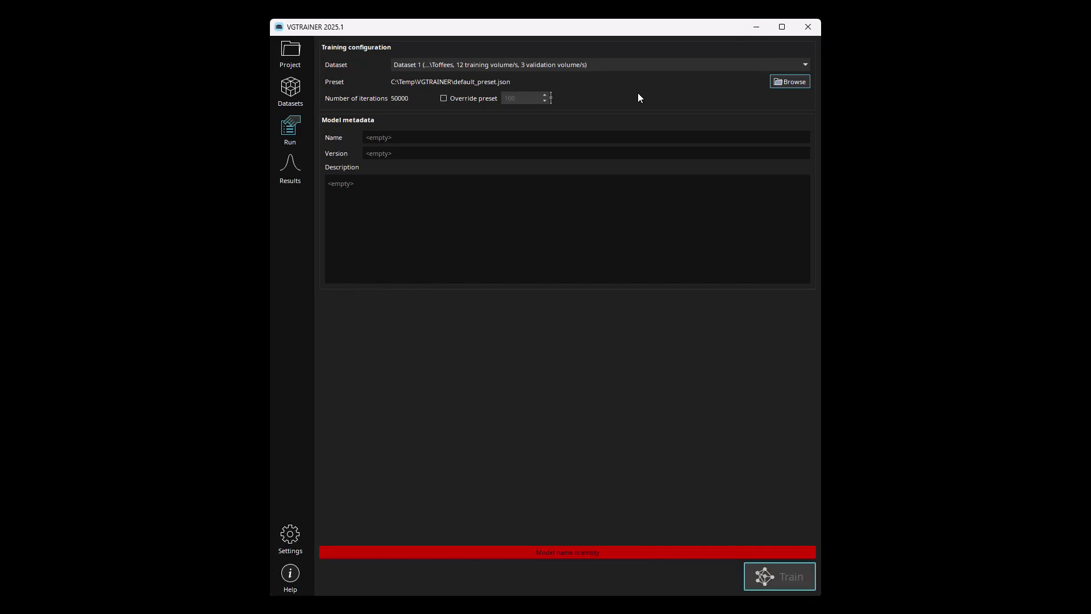
- Override the preset's number of training iterations with 5000
{"action": "left_click", "coordinate": [444, 99]}
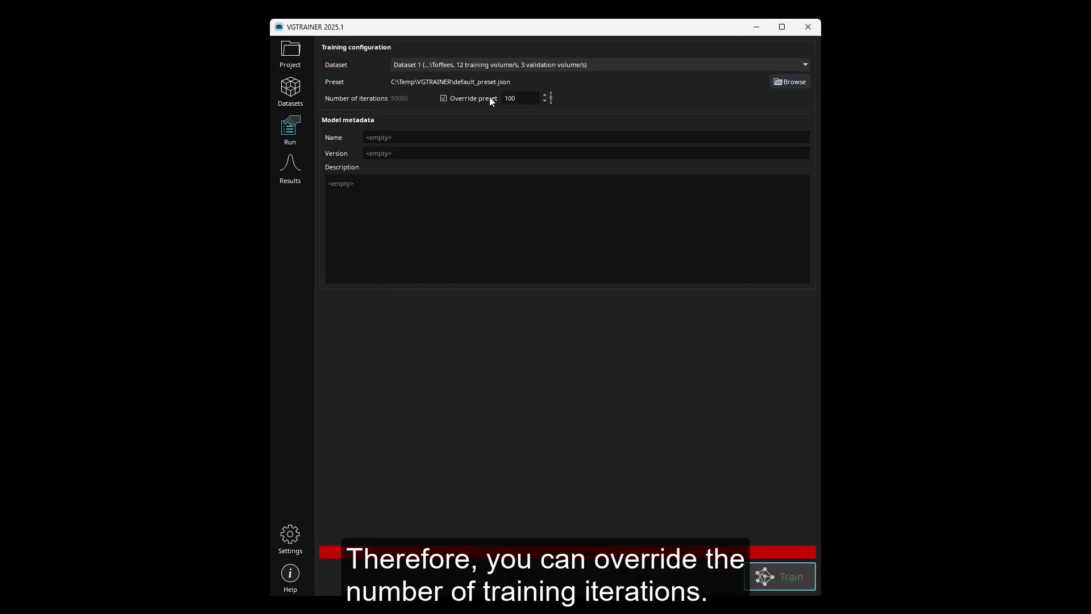
{"action": "left_click_drag", "start_coordinate": [515, 98], "coordinate": [506, 98]}
{"action": "type", "text": "5"}
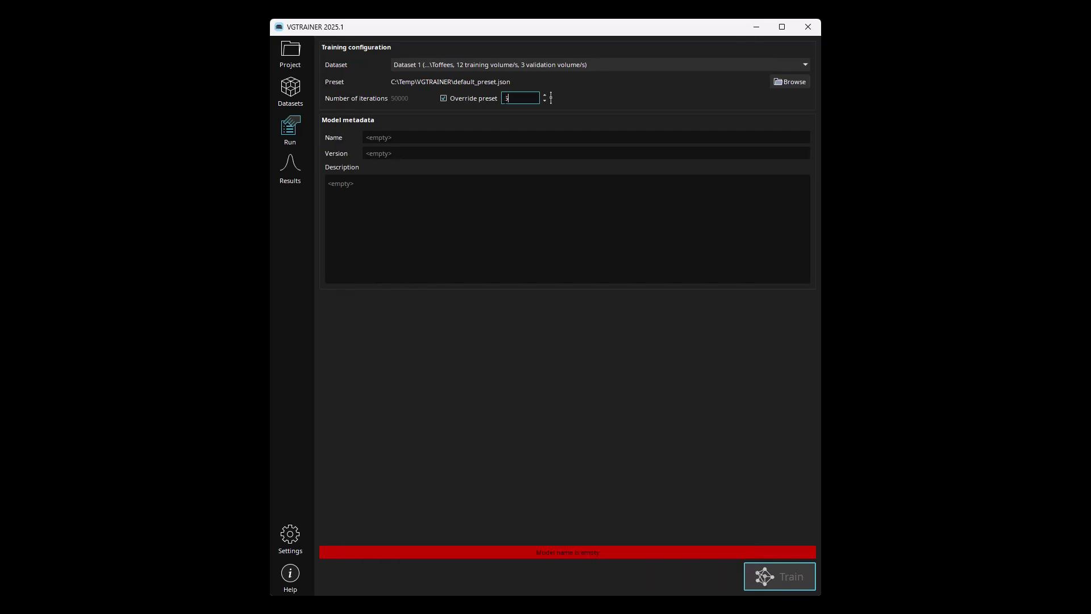
{"action": "type", "text": "000"}
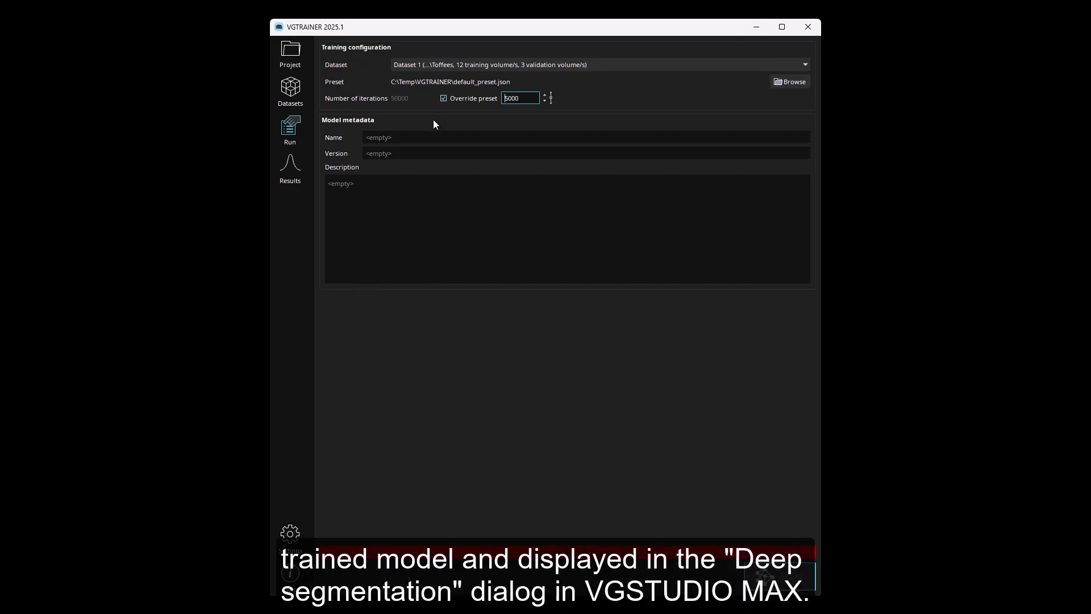
- Fill in the model metadata: name ToffeeSegmentationNet, version 1.0, description "Segments the toffees into caramel, hazelnut, and toffee"
{"action": "left_click", "coordinate": [398, 137]}
{"action": "type", "text": "Toff"}
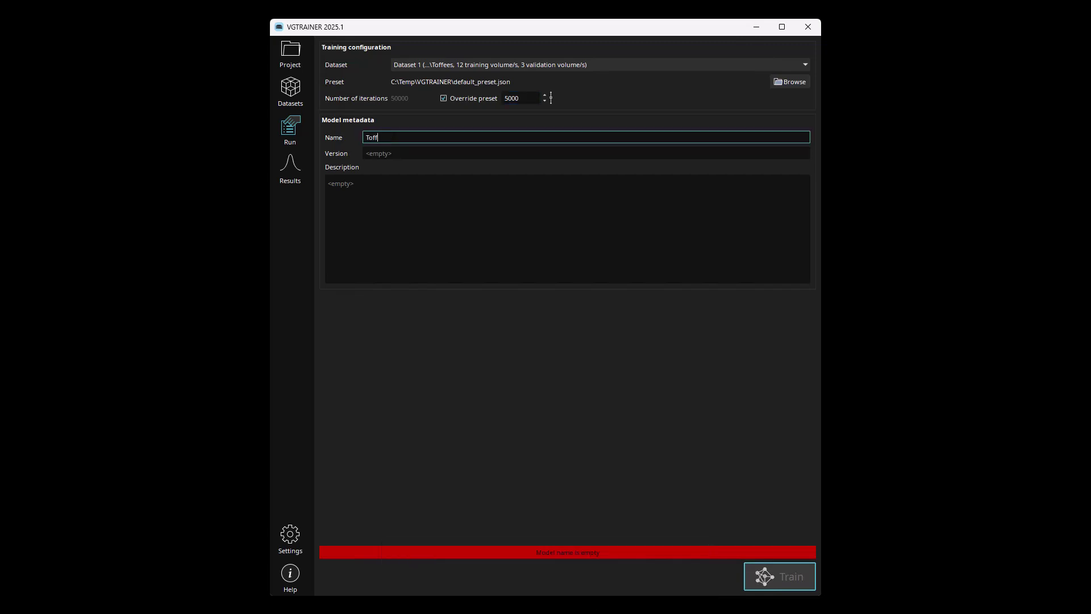
{"action": "type", "text": "eeSegmentationNet"}
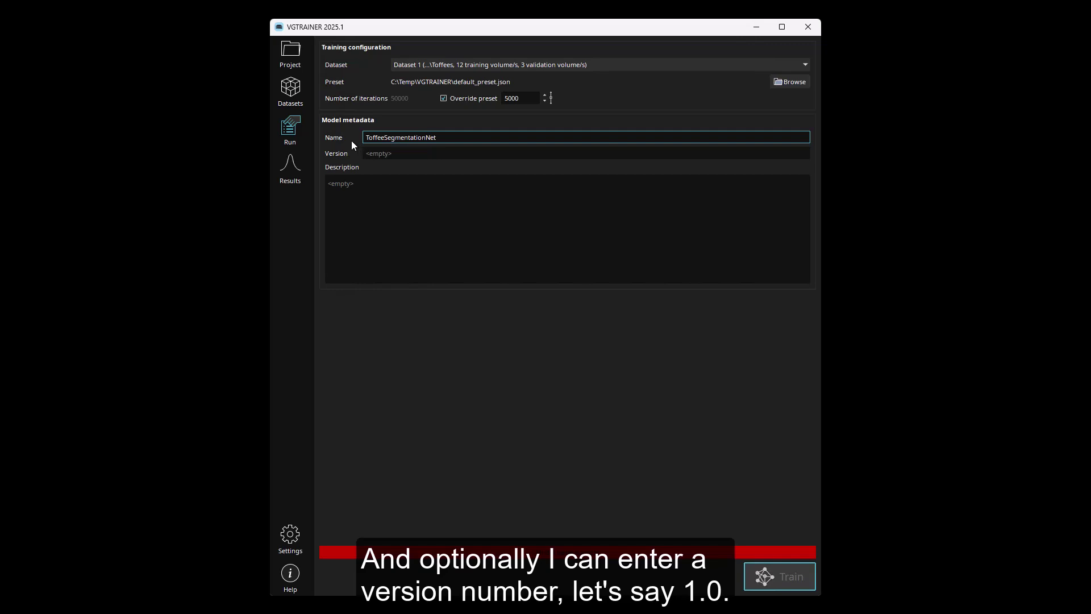
{"action": "left_click", "coordinate": [367, 151]}
{"action": "type", "text": "1.0"}
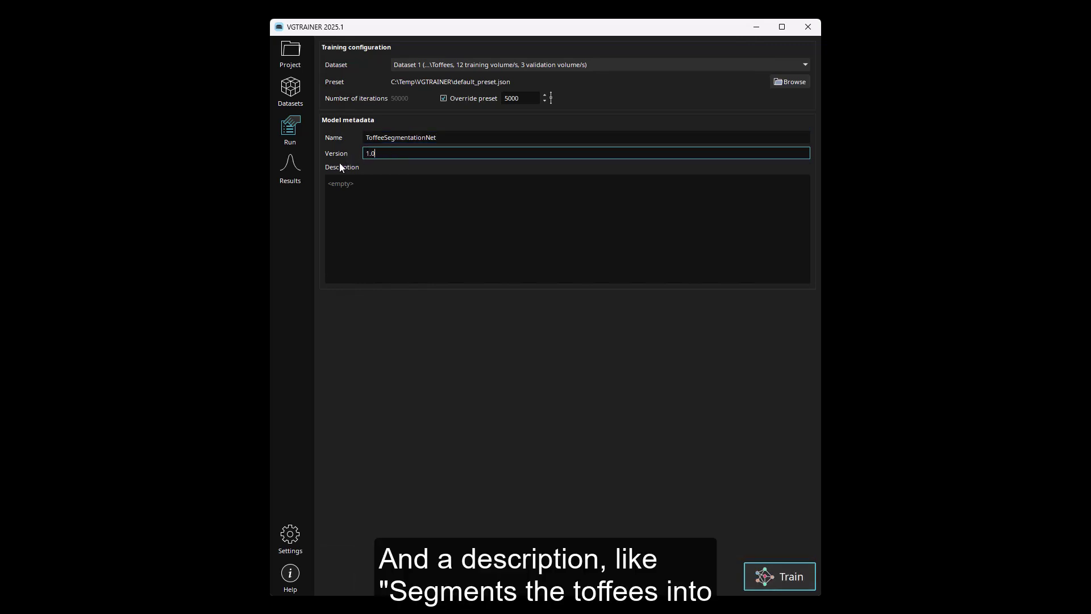
{"action": "left_click", "coordinate": [329, 184]}
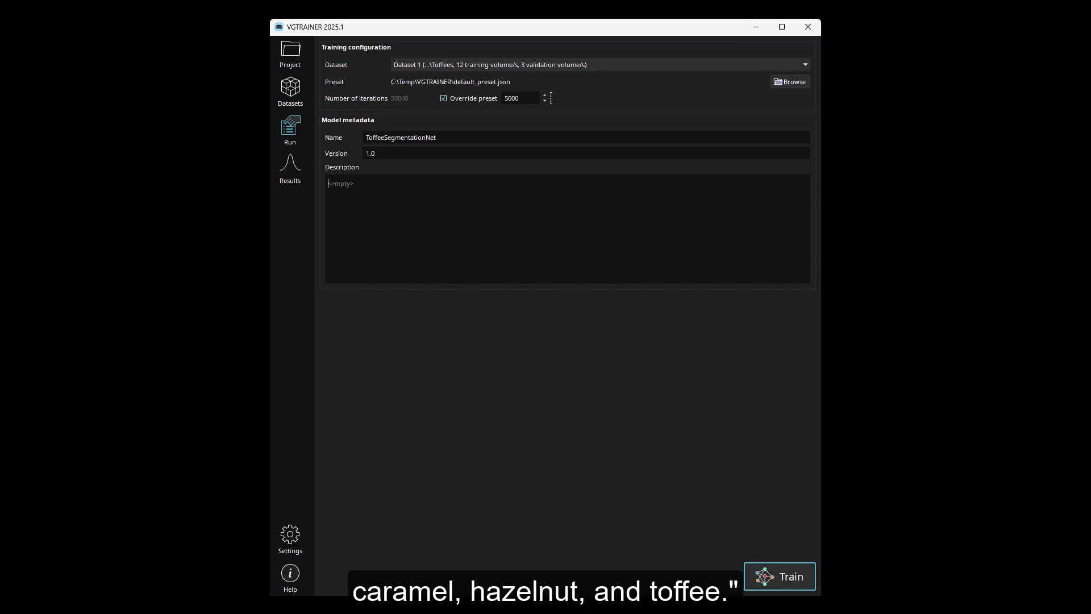
{"action": "type", "text": "Segments the toffees"}
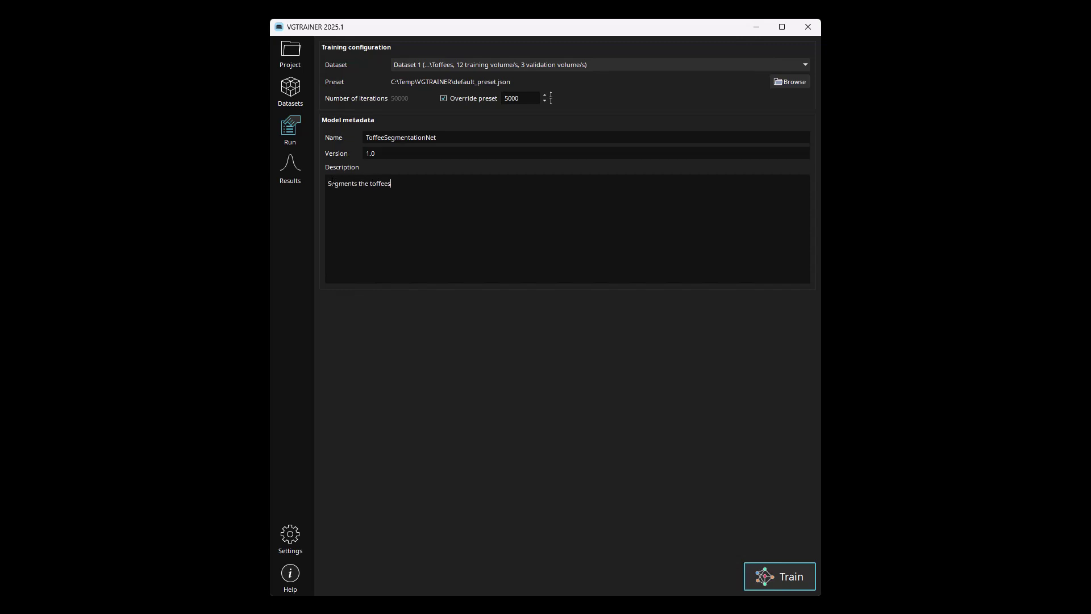
{"action": "type", "text": " into caramel, hazelnut, and toffee"}
- Start training the model and expand the label legend in the repositioned training progress window
{"action": "left_click", "coordinate": [783, 582]}
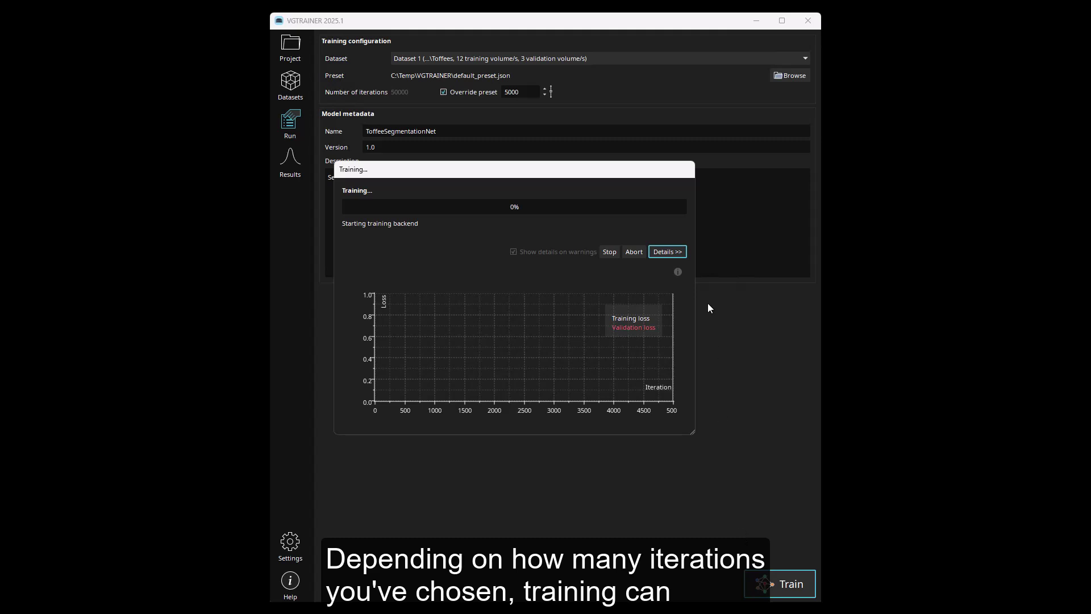
{"action": "left_click_drag", "start_coordinate": [672, 173], "coordinate": [695, 90]}
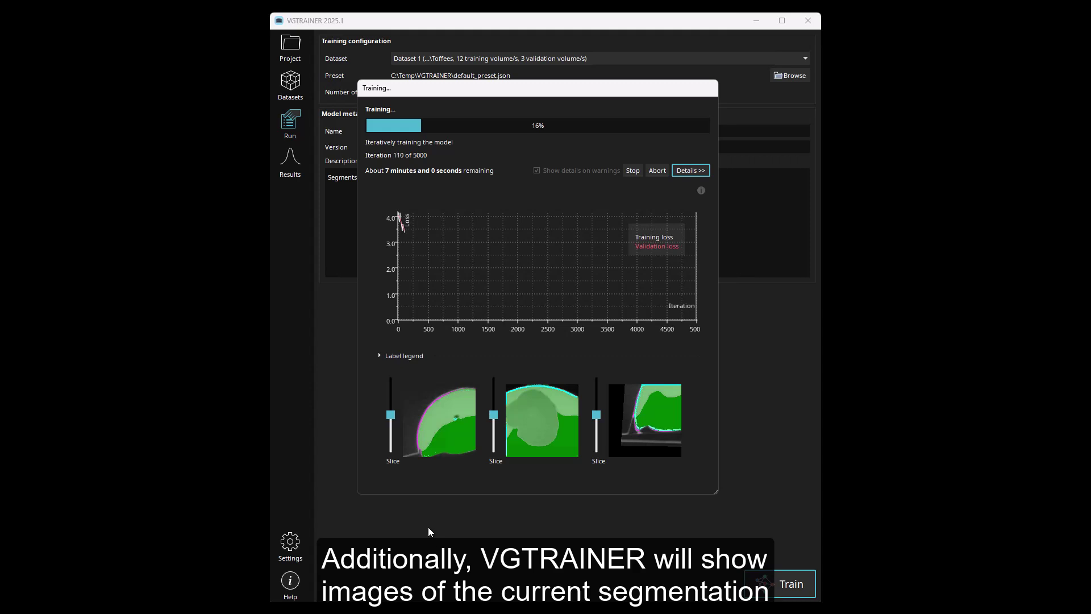
{"action": "left_click", "coordinate": [378, 354]}
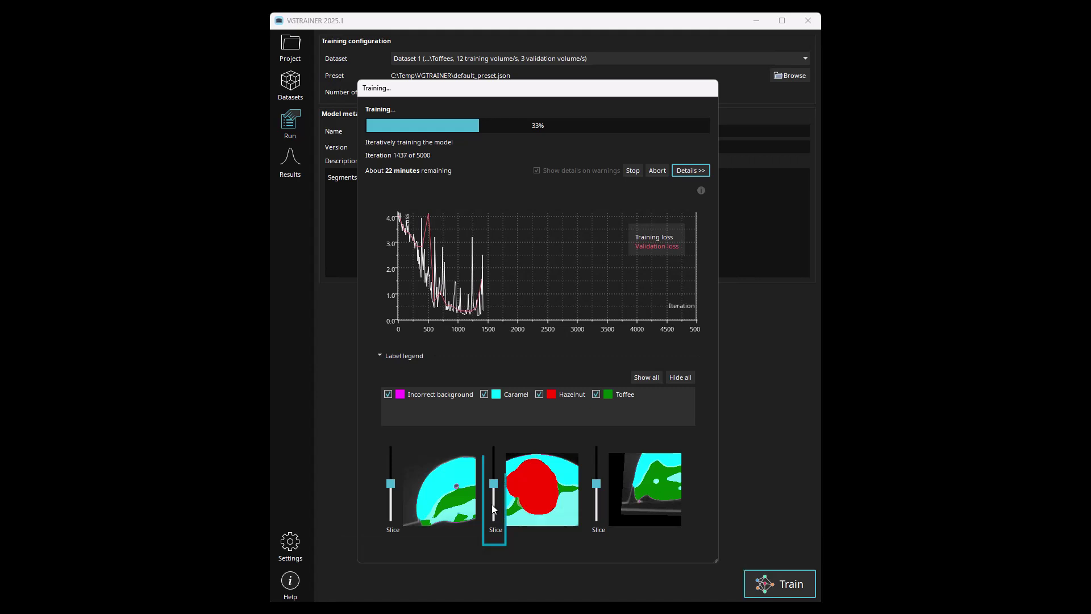
- Examine other slices of the middle preview and an earlier iteration on the loss graph, and close the finished training window
{"action": "left_click_drag", "start_coordinate": [494, 485], "coordinate": [490, 510]}
{"action": "left_click_drag", "start_coordinate": [490, 514], "coordinate": [490, 469]}
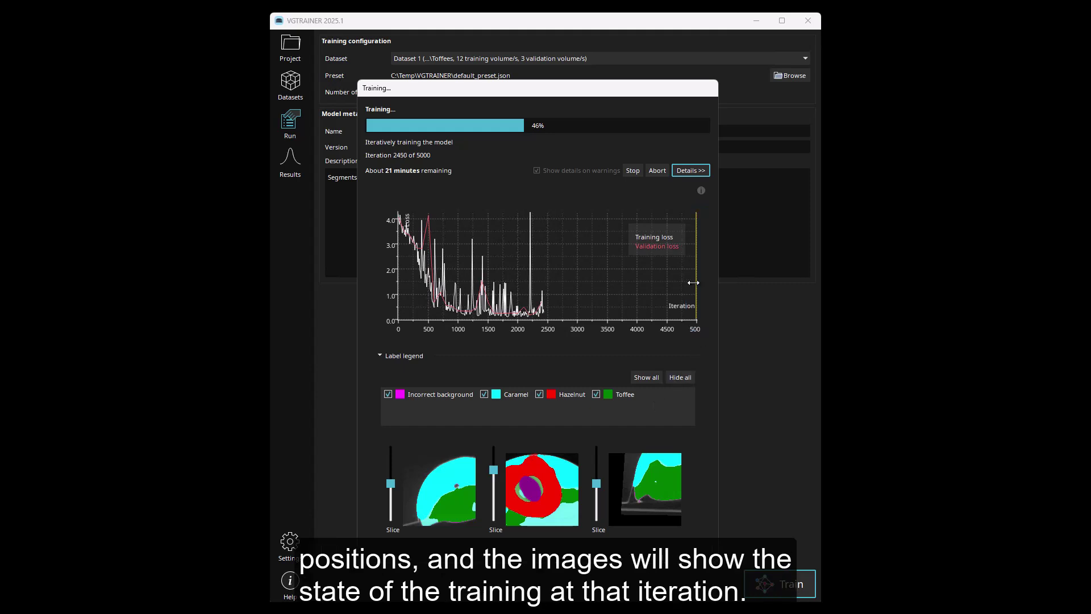
{"action": "mouse_move", "coordinate": [694, 283]}
{"action": "left_mouse_down"}
{"action": "mouse_move", "coordinate": [441, 291]}
{"action": "mouse_move", "coordinate": [571, 300]}
{"action": "left_mouse_up"}
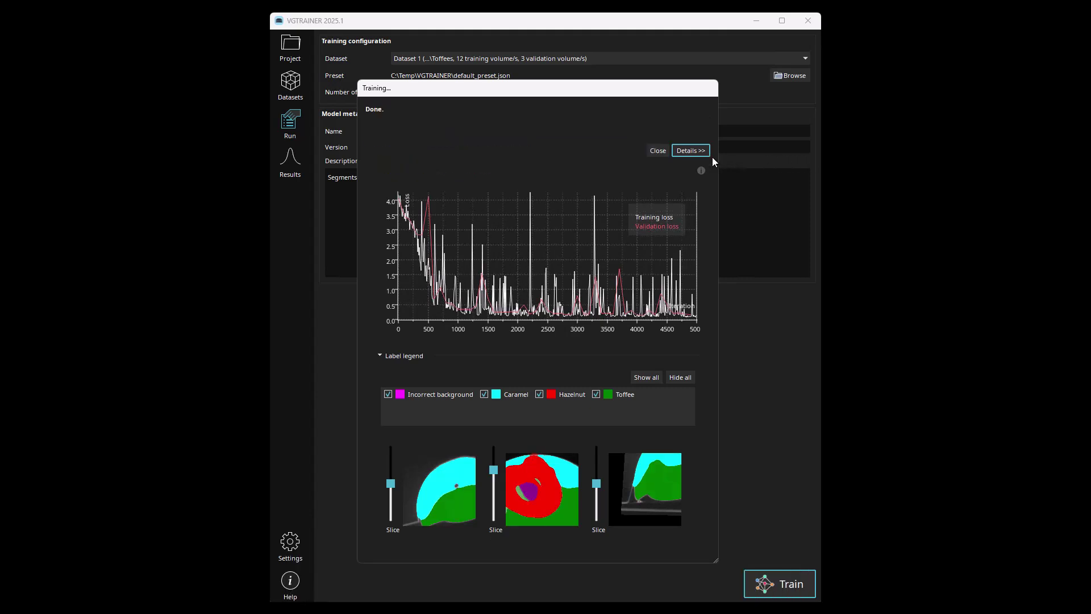
{"action": "left_click", "coordinate": [657, 150]}
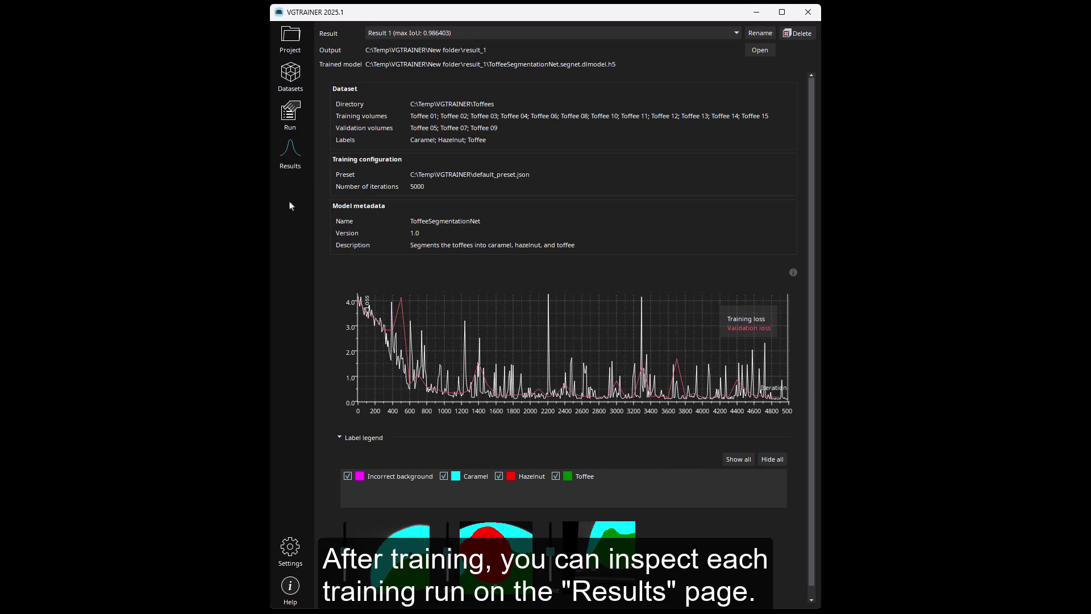